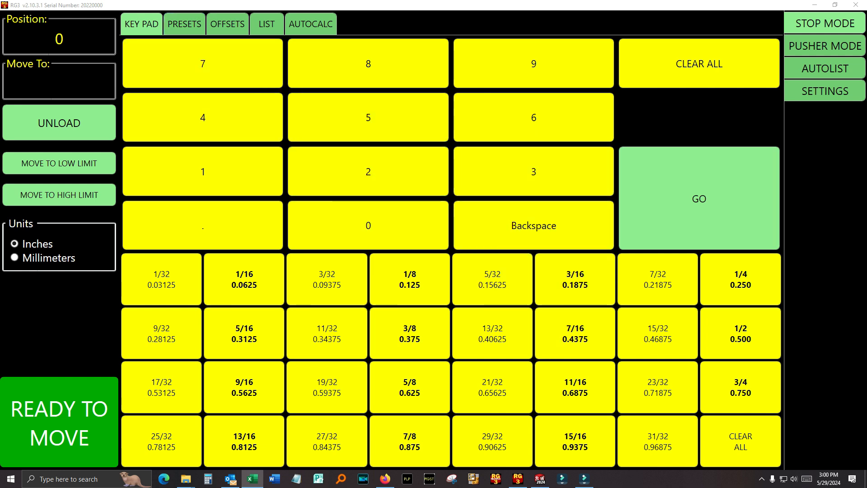
- Look over the saved presets, then apply the Drill Press +3 offset to the stop
click(185, 24)
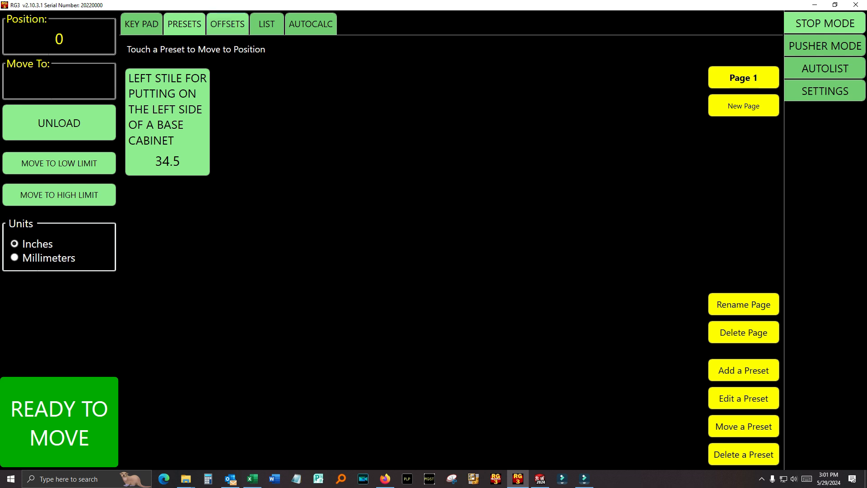
click(227, 24)
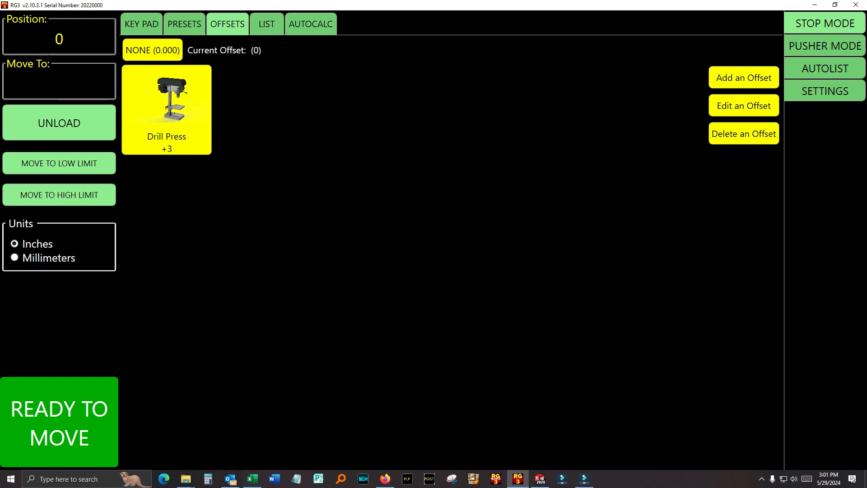
click(167, 110)
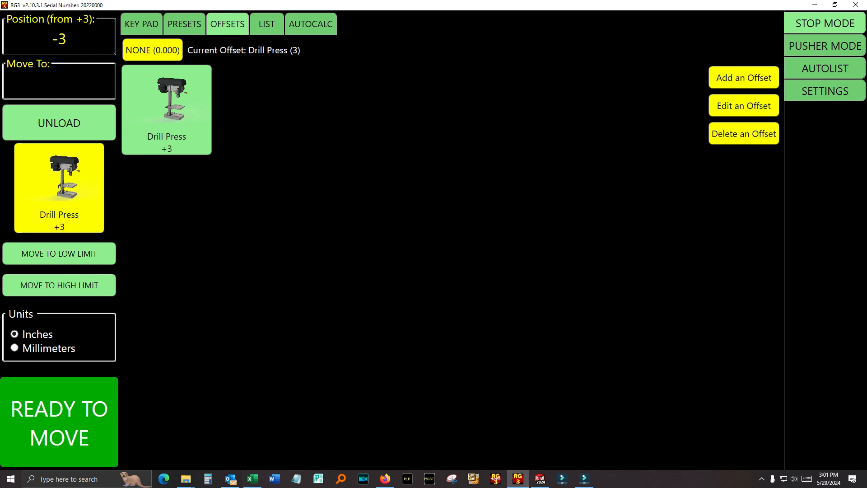
- Set the door width (X) to 24 inches in the automatic length calculation
click(266, 24)
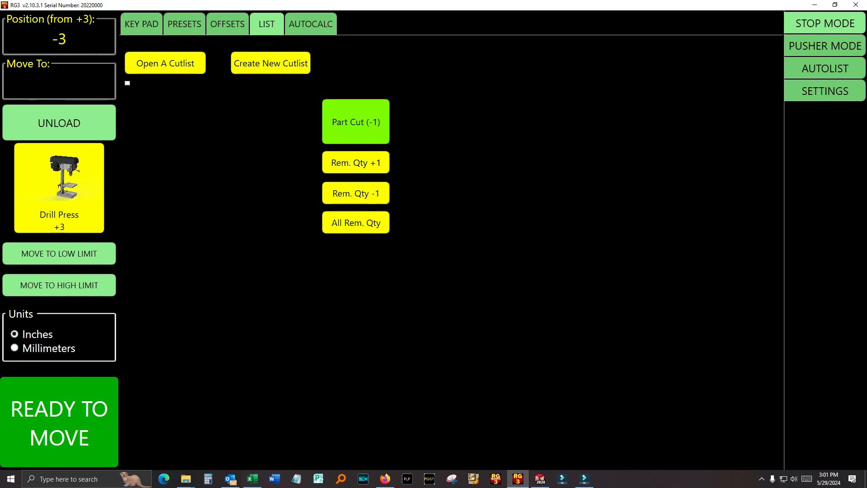
click(311, 23)
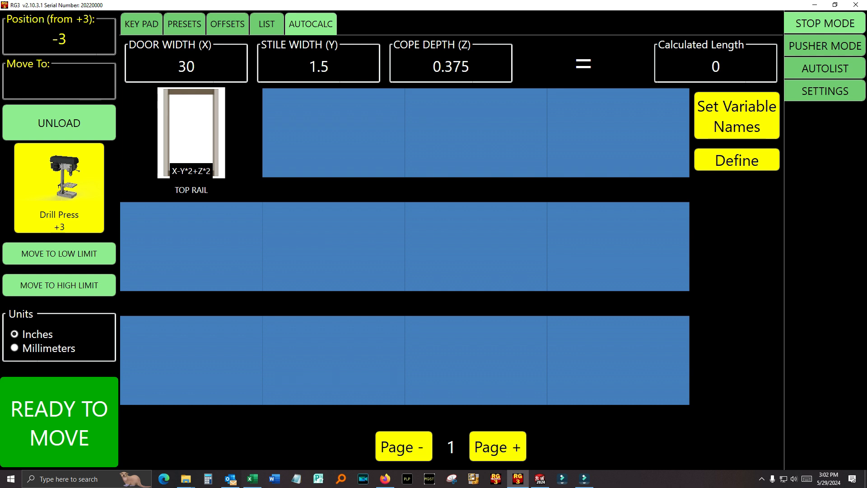
click(186, 67)
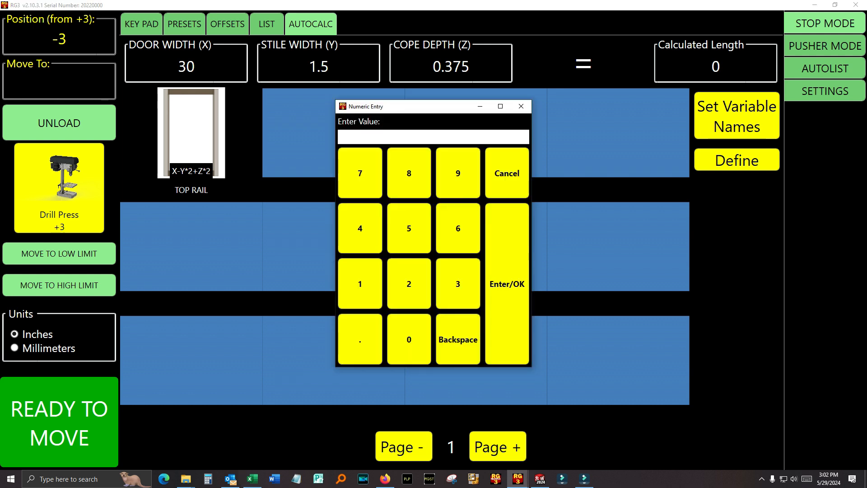
click(409, 284)
click(360, 228)
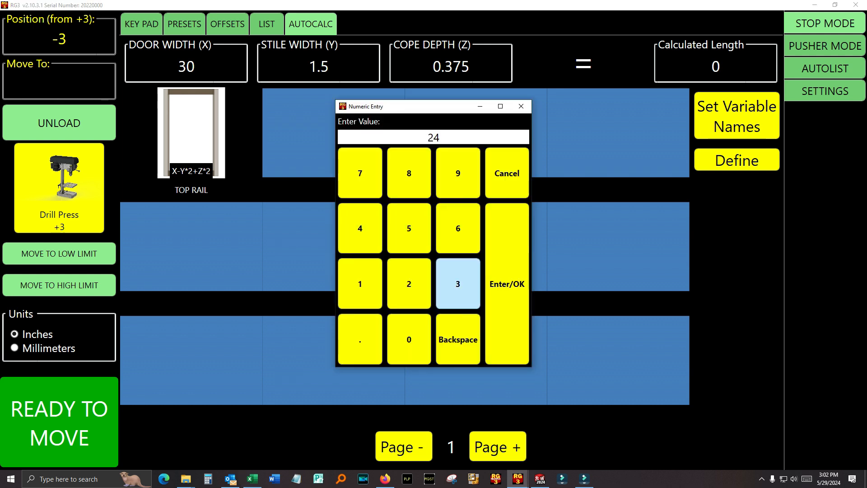
click(507, 283)
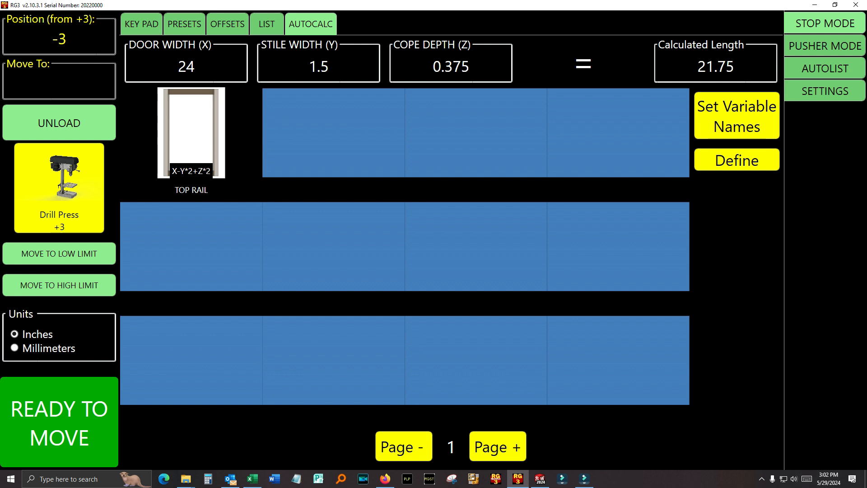
click(141, 24)
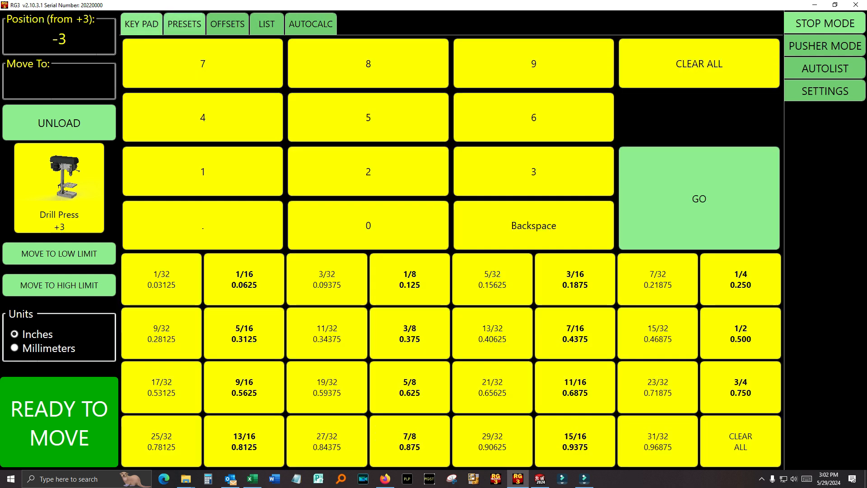
click(184, 24)
click(228, 24)
click(266, 24)
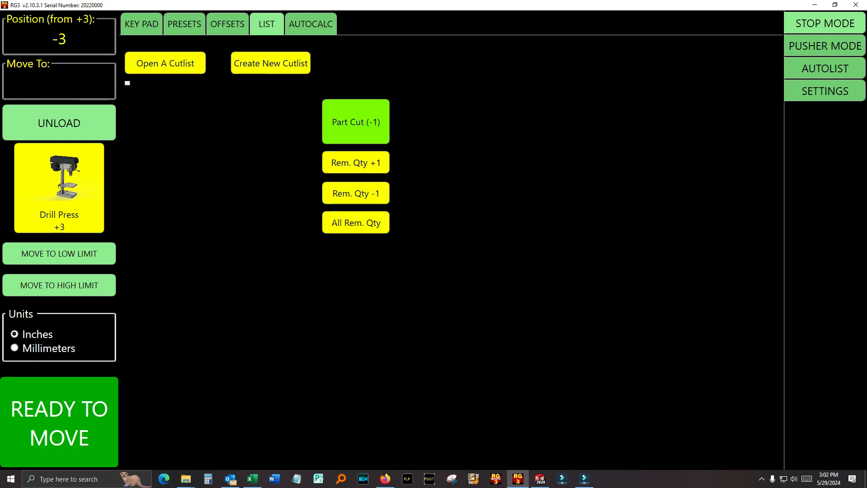
click(311, 24)
- Switch to pusher mode and open the editor for a new repeating pattern file
click(825, 46)
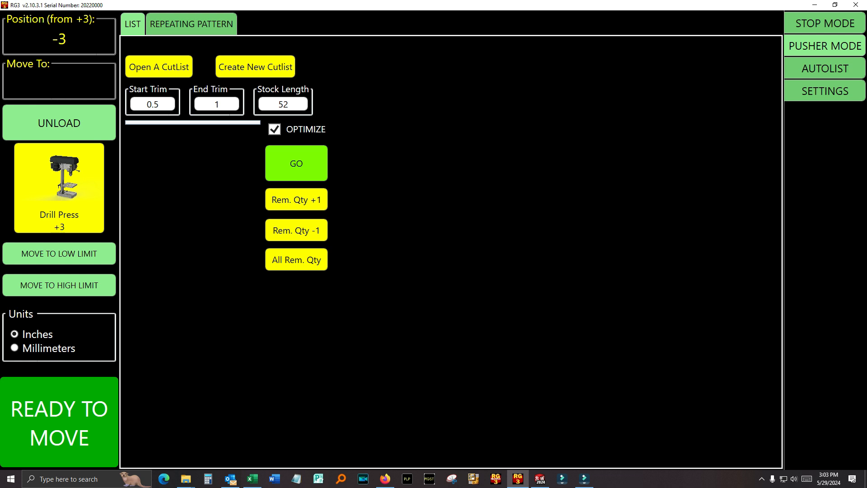
click(192, 24)
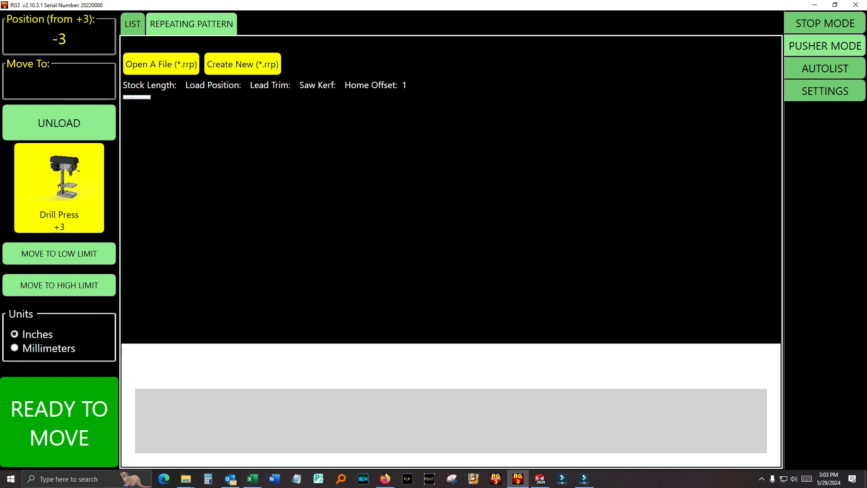
click(243, 64)
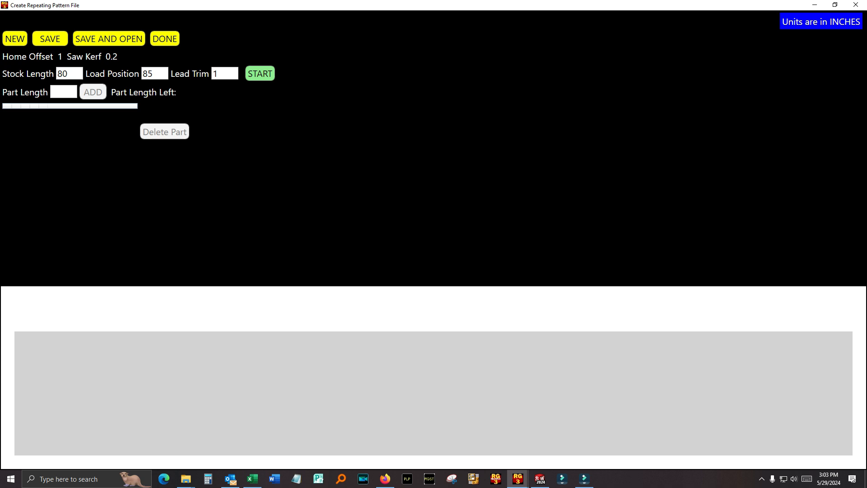
- Start the repeating pattern with a stock length of 96 inches and a load position of 104
double_click(63, 73)
text(96)
key(Tab)
text(104)
key(Tab)
key(Return)
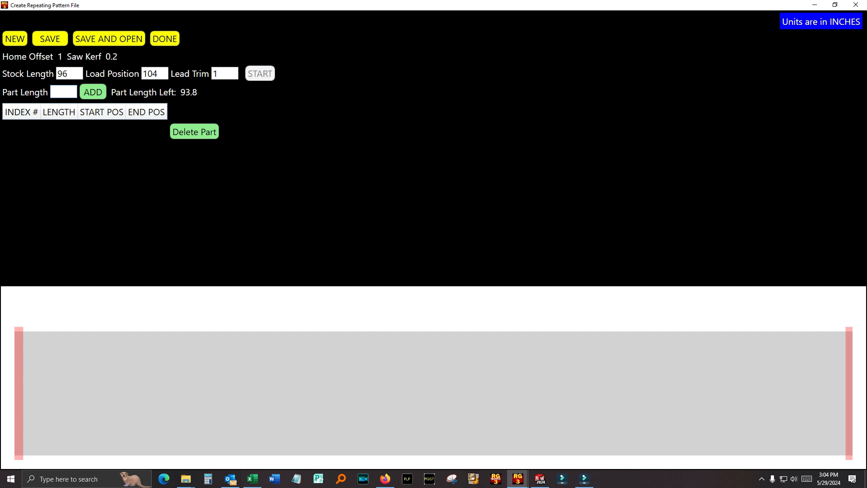
- Add four parts, each 16.25 inches long, to the repeating pattern
text(16.25)
key(Tab)
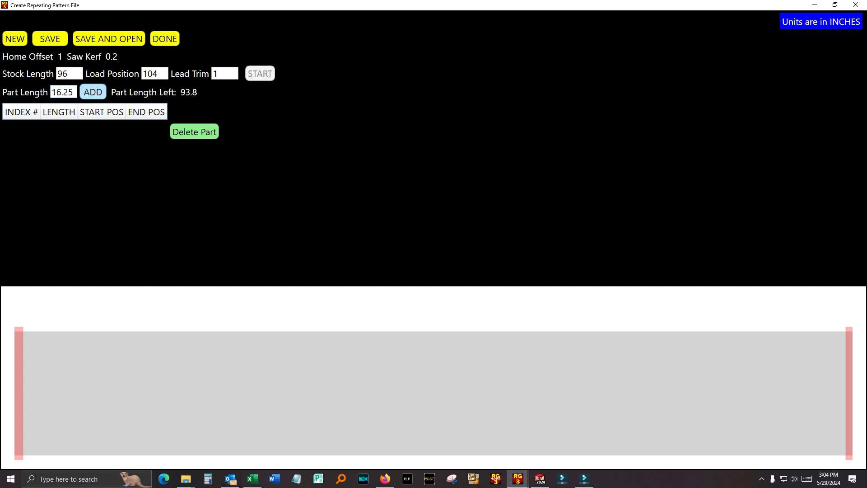
key(Return)
key(Return)
key(Return)
key(Return)
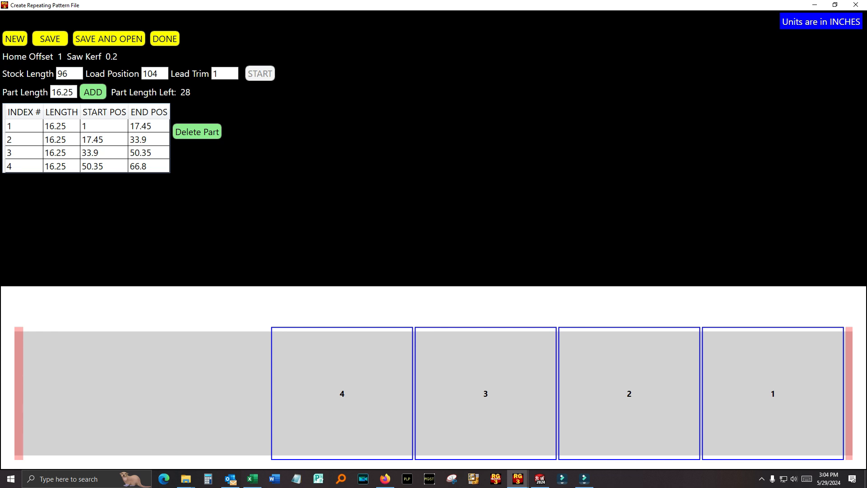
- Add a 24 inch part to the repeating pattern and close the pattern editor without saving
click(62, 93)
text(24)
click(93, 92)
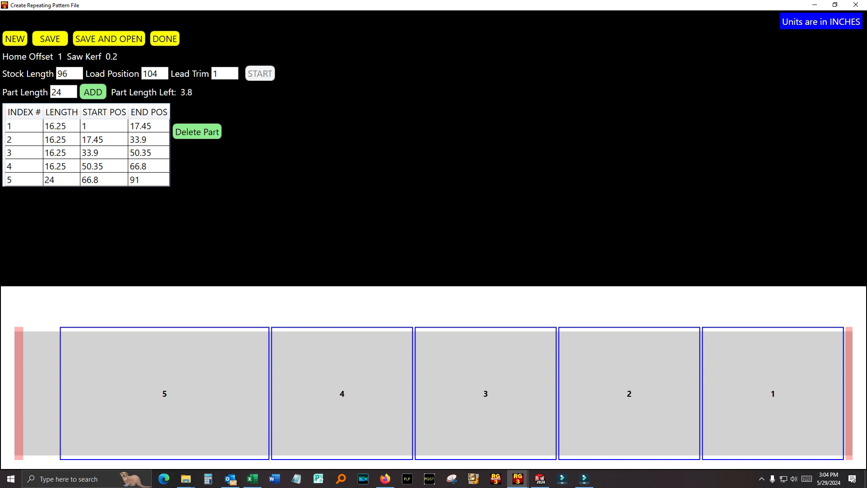
click(164, 39)
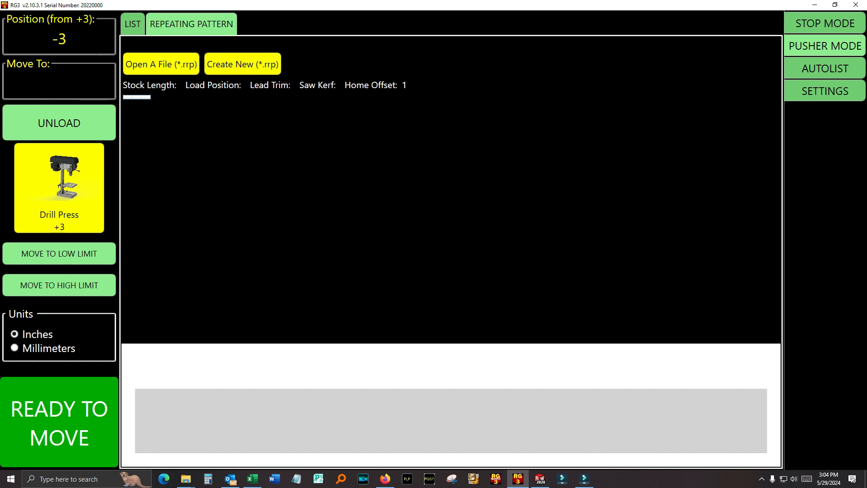
click(132, 24)
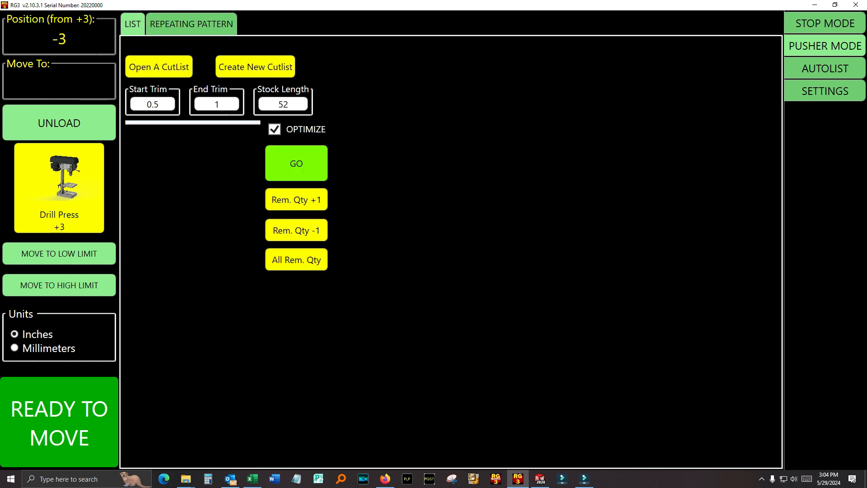
click(192, 24)
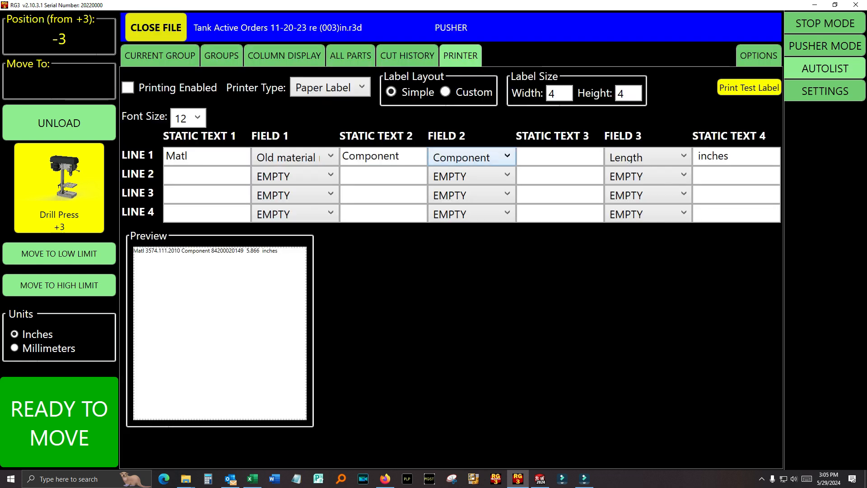
- Review the current group, the list of groups and the full parts list of the Tank Active Orders file
click(160, 55)
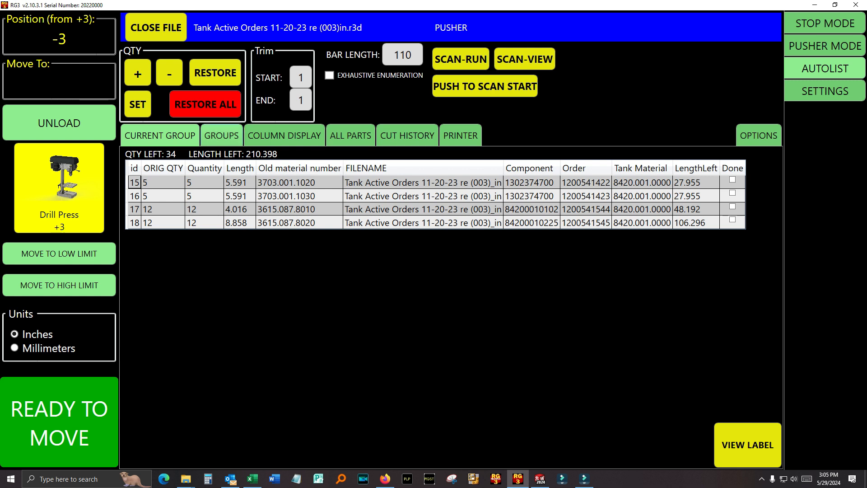
click(221, 135)
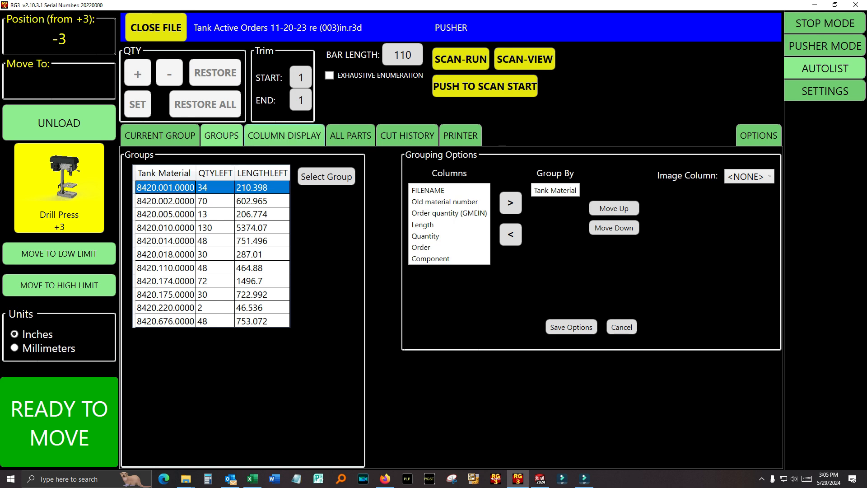
click(351, 135)
scroll(449, 312, down, 8)
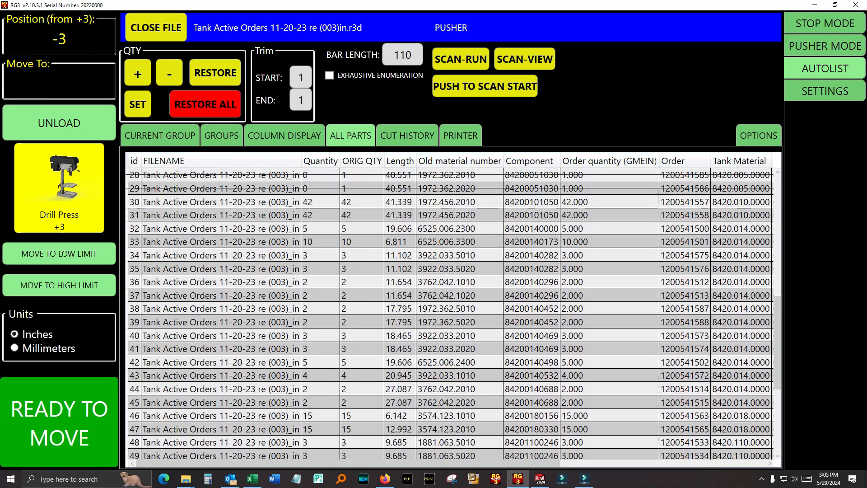
scroll(449, 312, up, 8)
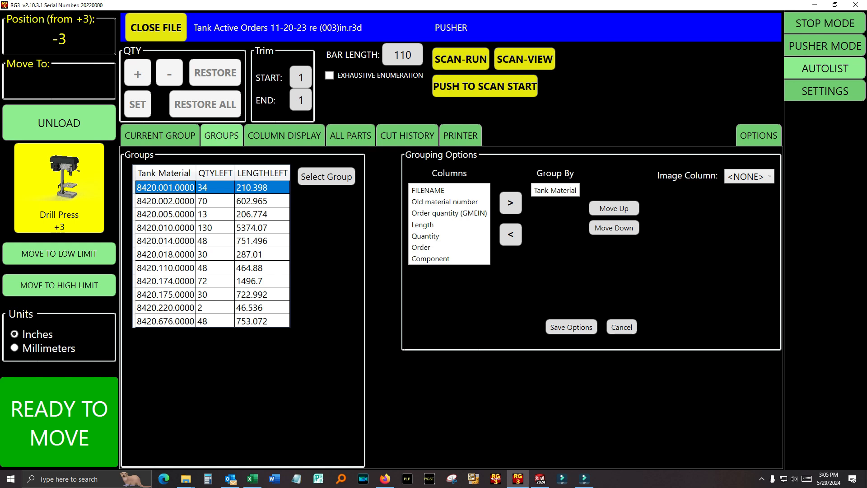
- Select the tank material group 8420.010.0000 as the current group
click(221, 136)
click(212, 201)
click(213, 228)
click(326, 177)
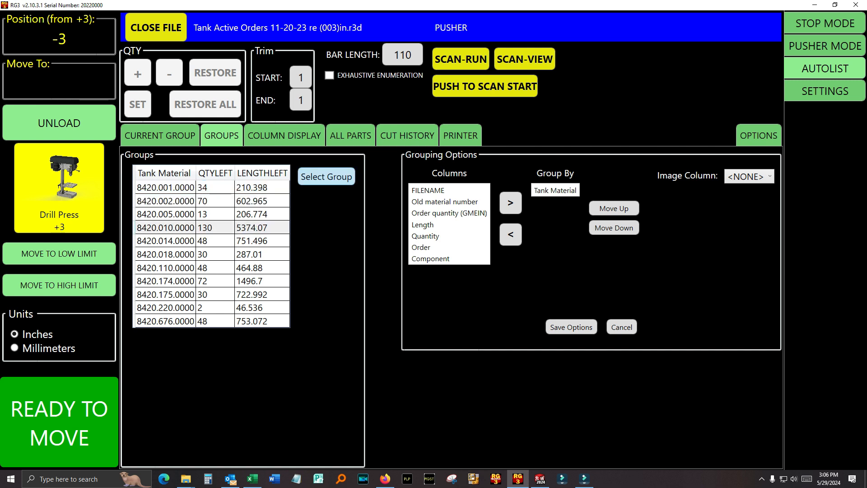
- Add Component as a second grouping column under Tank Material and save the grouping options
click(221, 136)
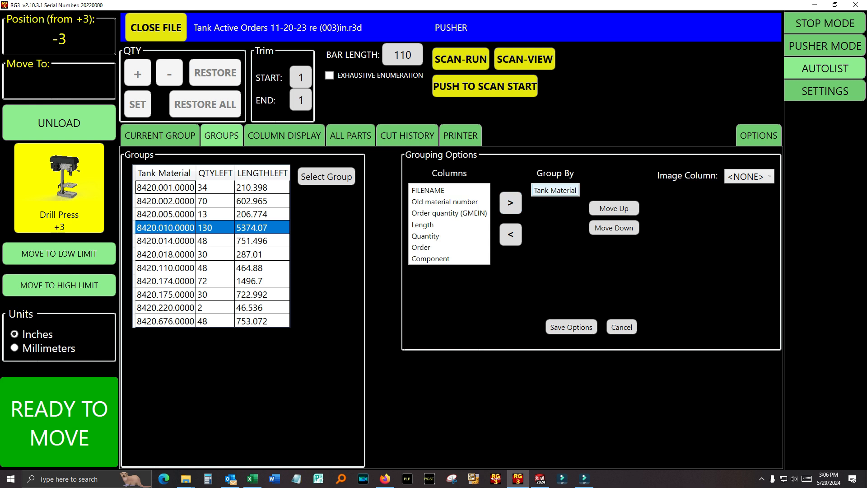
click(431, 259)
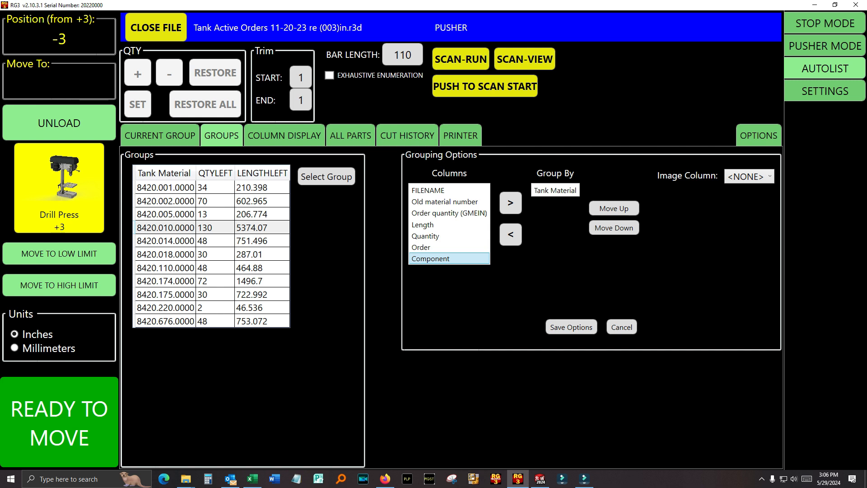
click(510, 203)
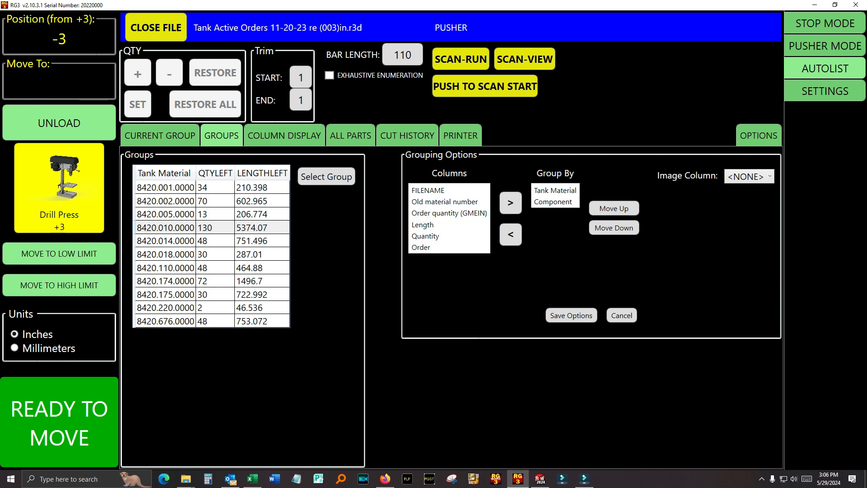
click(571, 315)
click(433, 305)
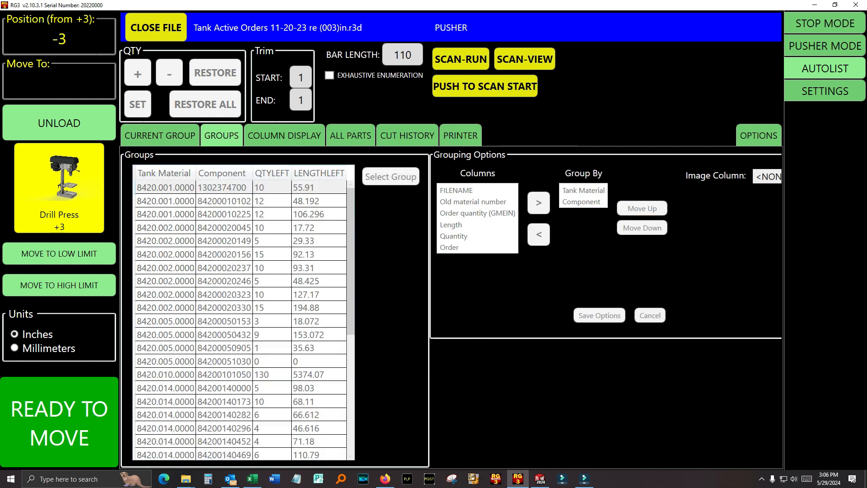
scroll(244, 316, down, 6)
scroll(244, 316, up, 6)
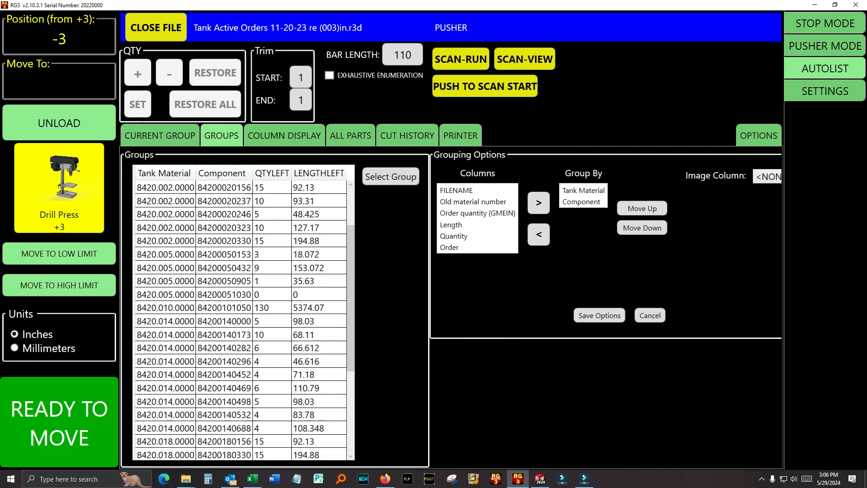
double_click(166, 187)
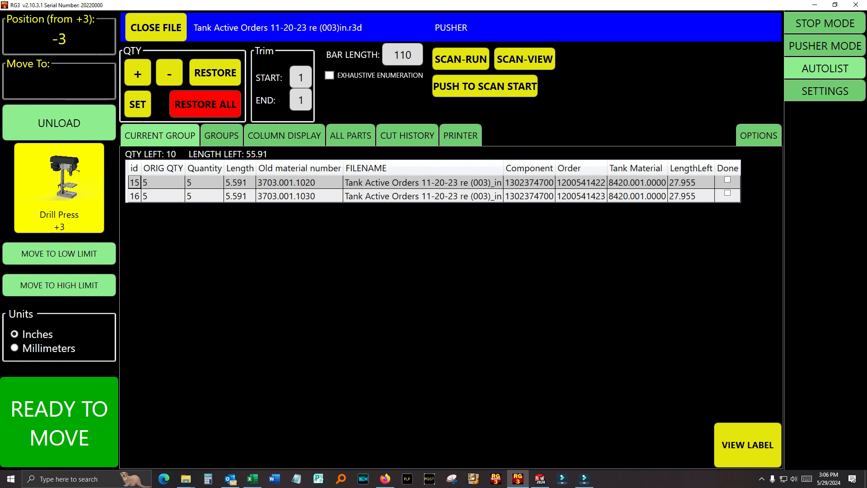
- Remove Component from the grouping columns and save the options so parts are grouped by Tank Material only
click(222, 136)
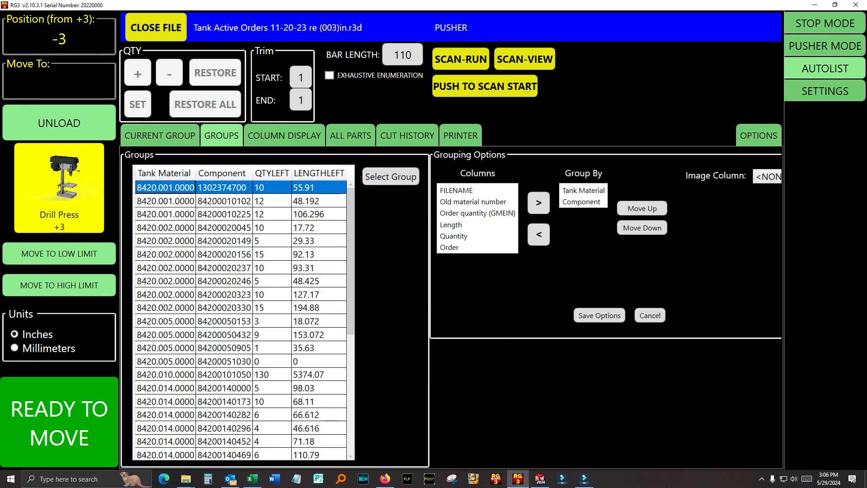
mouse_move(351, 261)
mouse_down()
mouse_move(351, 327)
mouse_move(351, 261)
mouse_up()
click(582, 202)
click(539, 234)
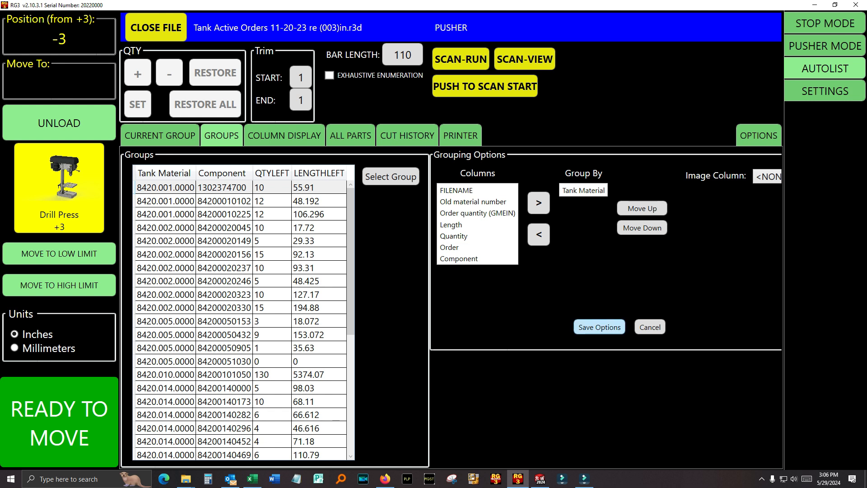
click(600, 327)
click(434, 304)
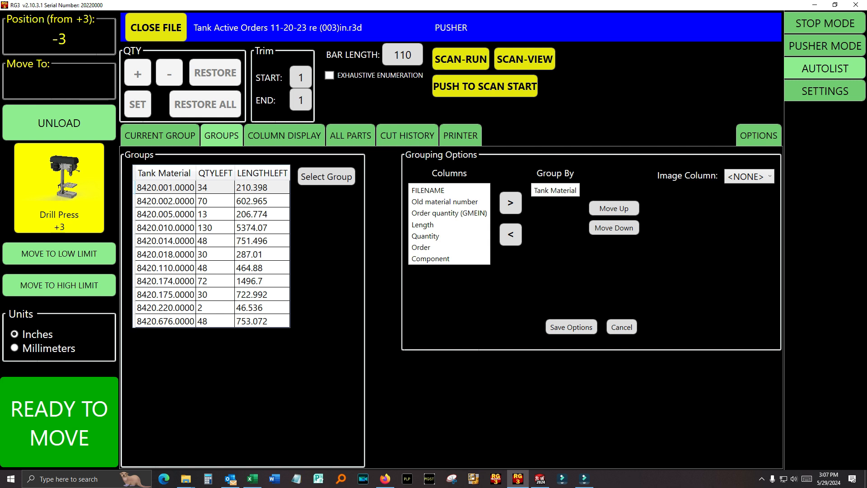
- Select the tank material group 8420.002.0000 as the current group
click(215, 201)
click(326, 177)
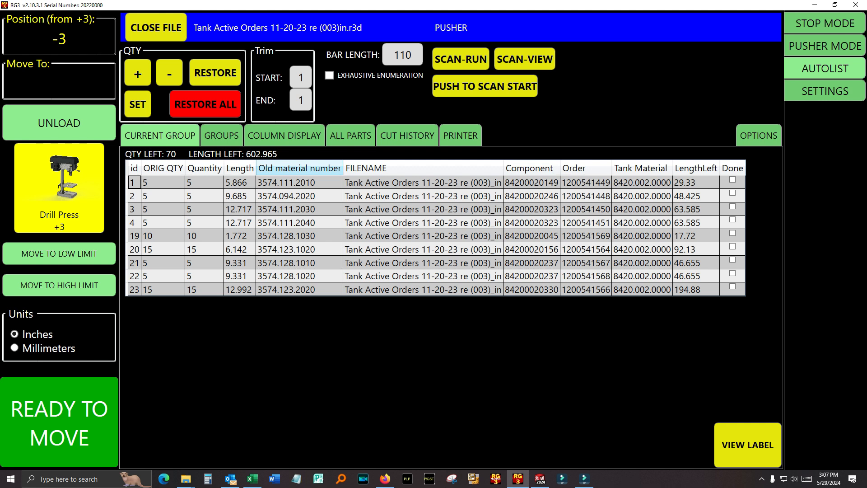
- Move the Component column up to directly after Length, update the column display and view the current group
click(284, 135)
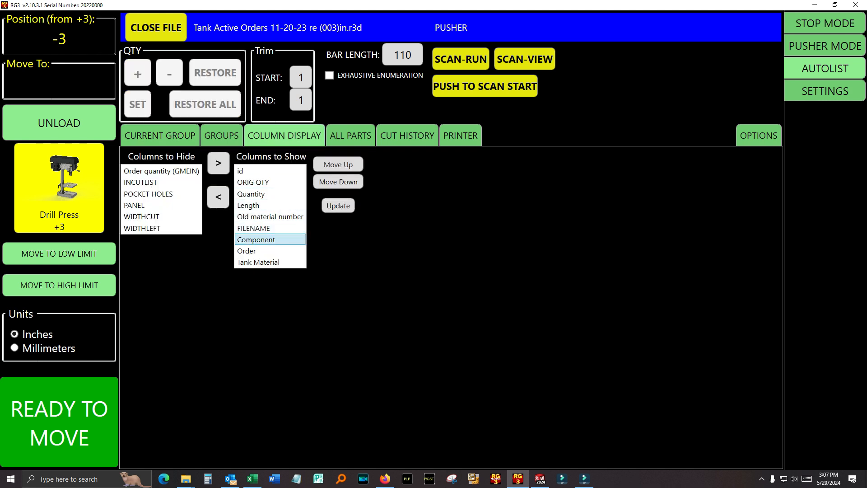
click(338, 164)
click(339, 165)
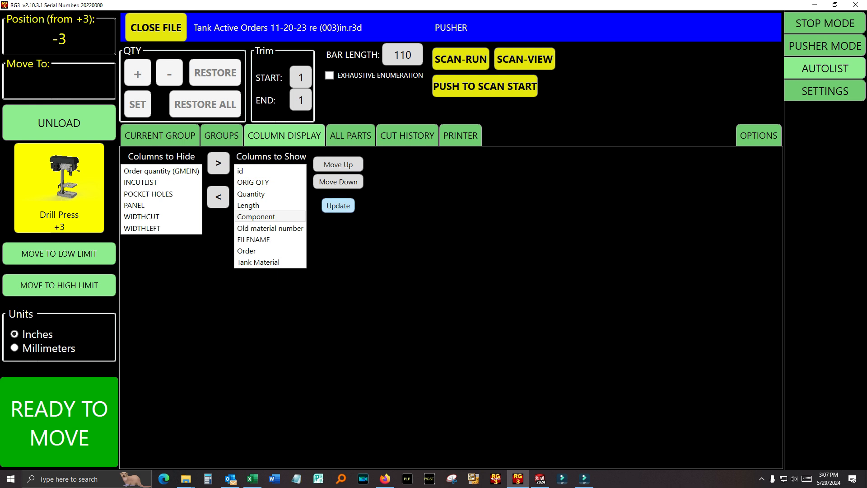
click(338, 206)
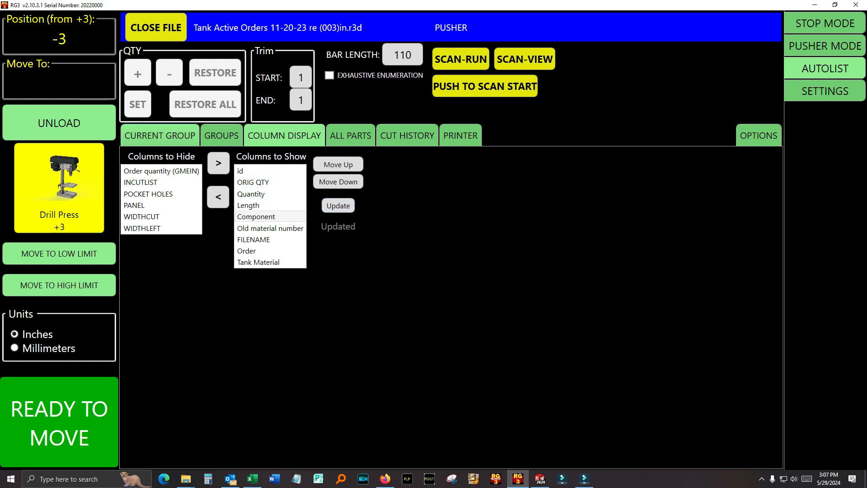
click(160, 136)
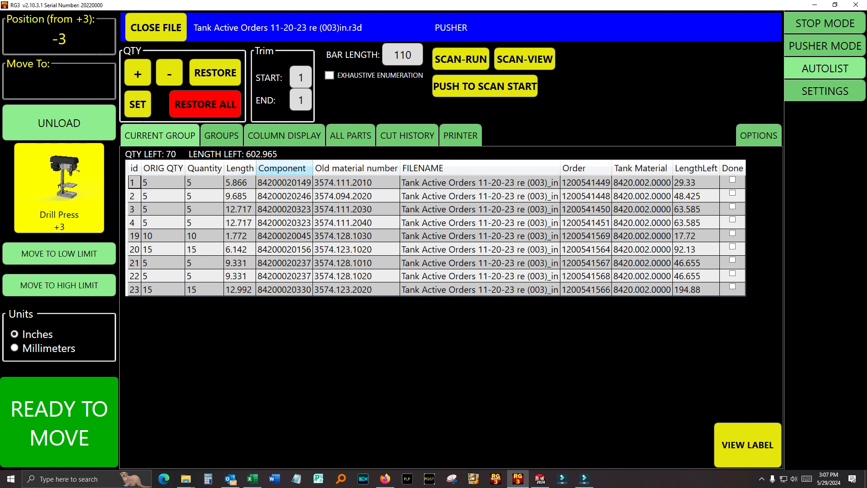
- Hide the Component column, update the column display and return to the current group
click(284, 136)
click(256, 216)
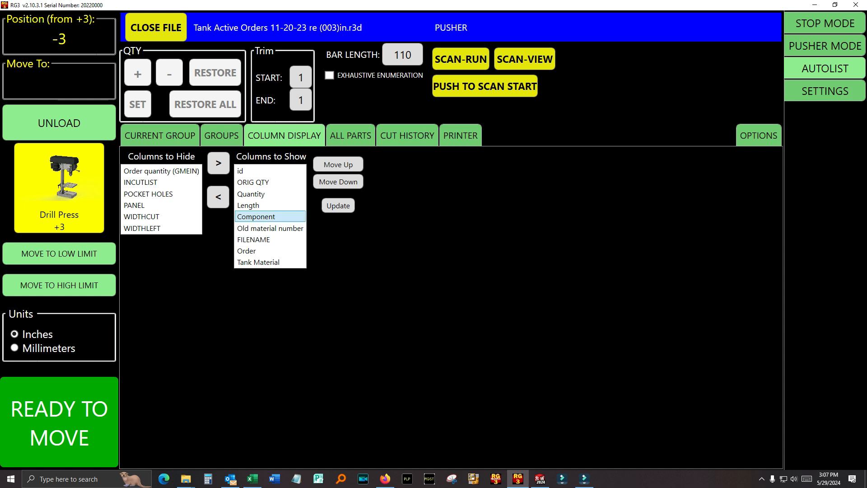
click(218, 197)
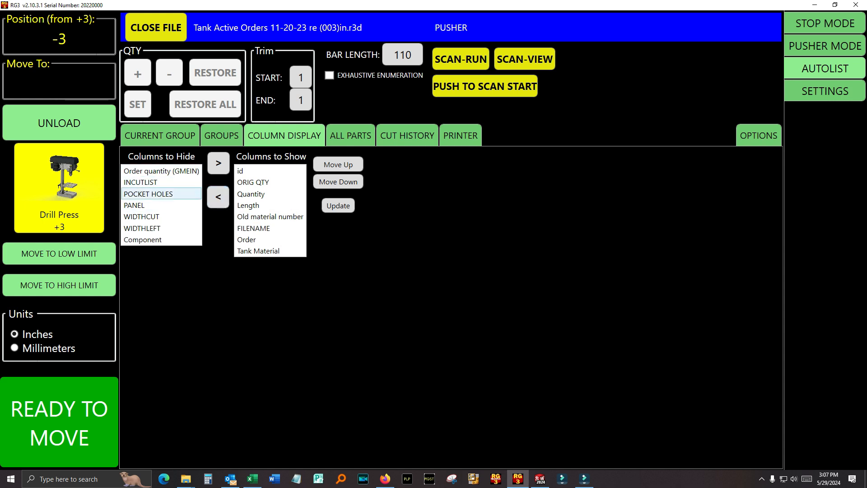
click(339, 206)
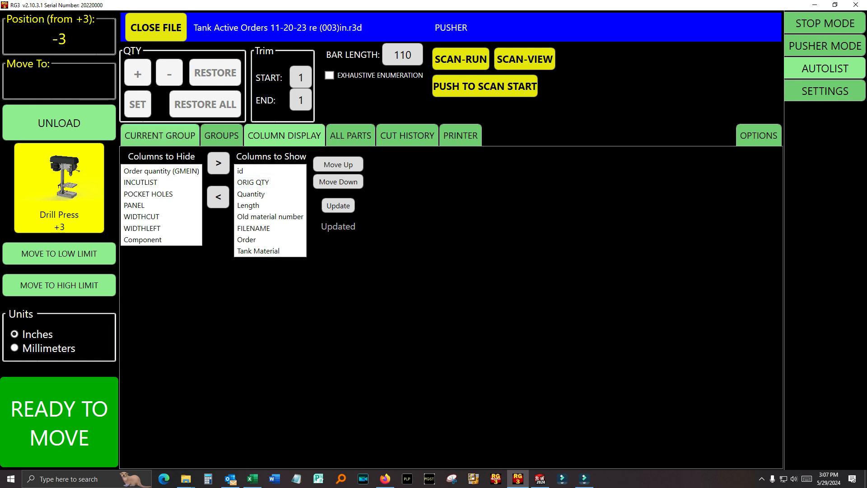
click(160, 135)
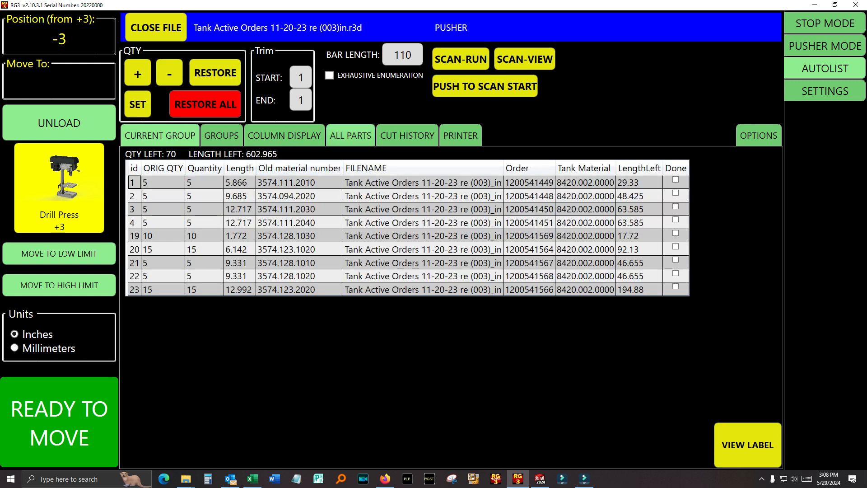
- Check all parts and the cut history, expanding the 5/29/2024 12:19:53 PM run to view the label of part 3
click(350, 135)
click(407, 135)
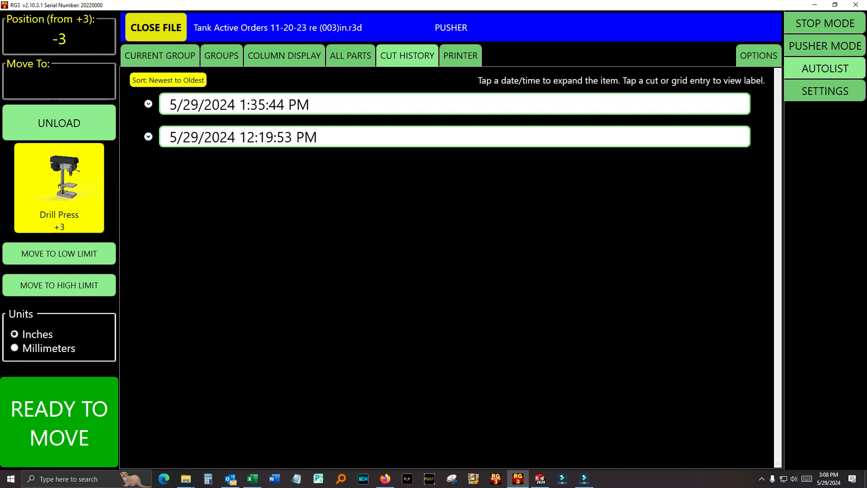
click(148, 137)
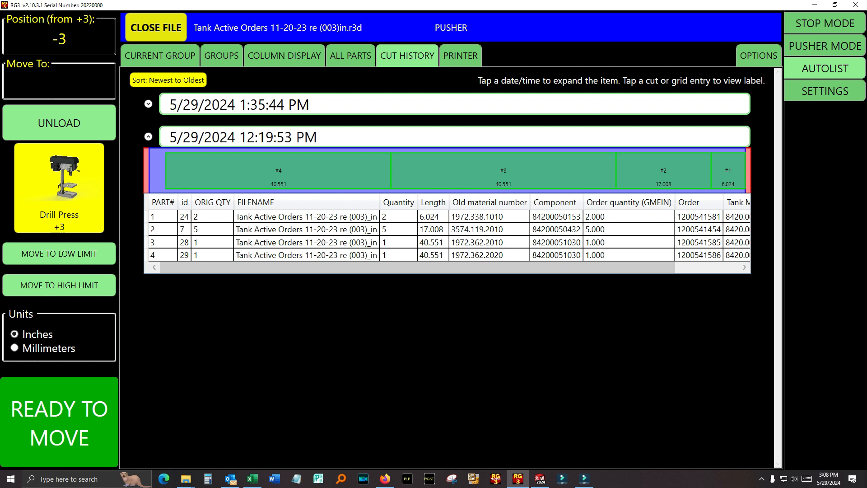
click(307, 242)
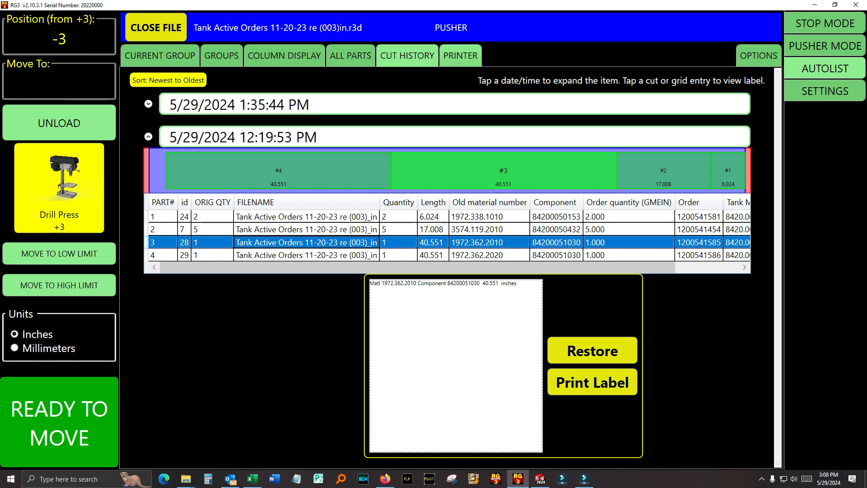
- Review the label printer's Field 1 choices and the Autolist run options, and return to the current group
click(461, 55)
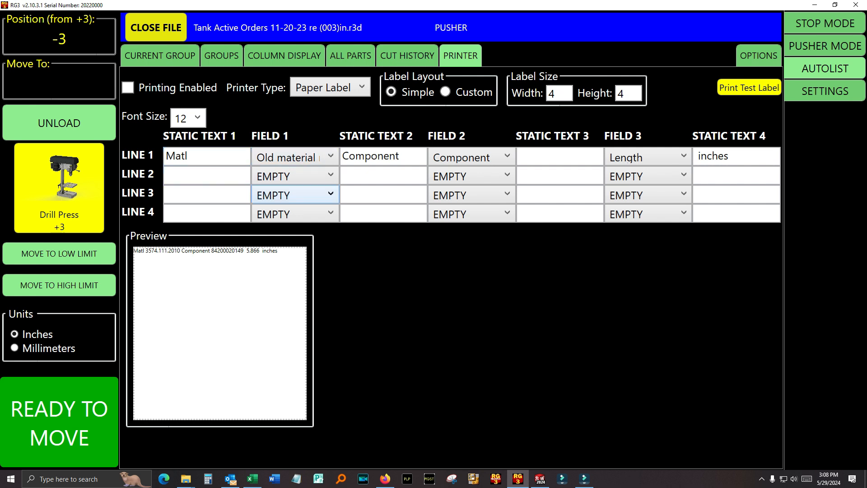
click(295, 156)
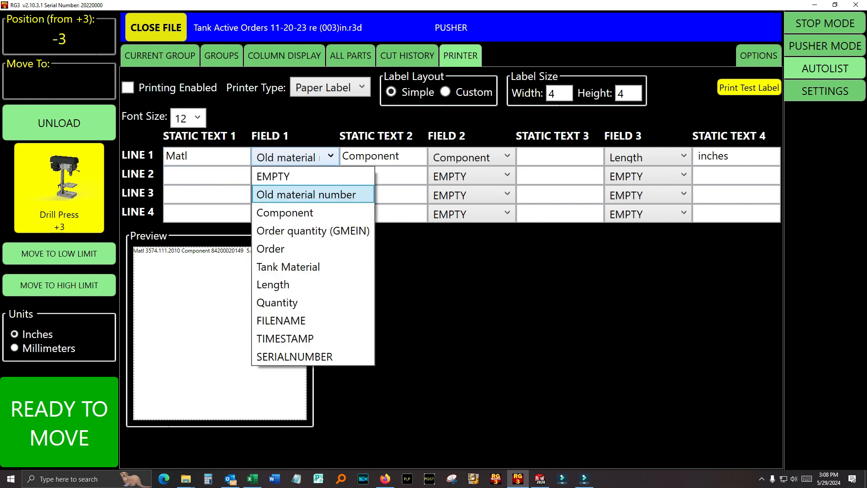
key(Escape)
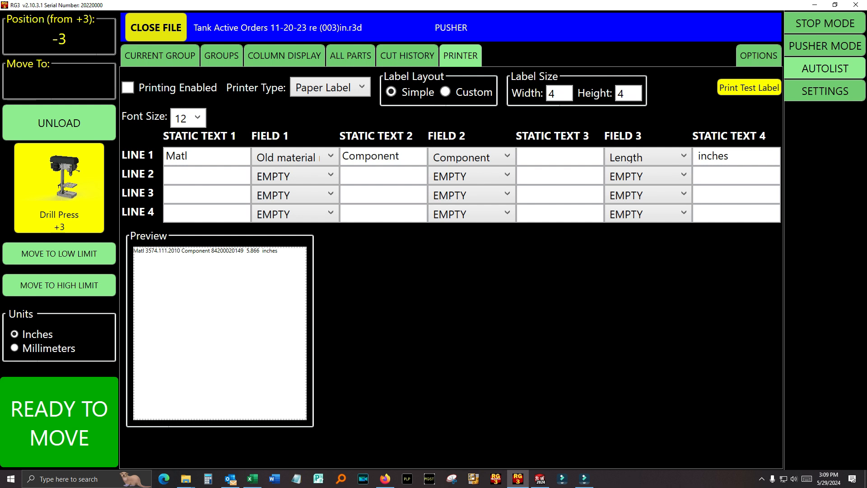
click(760, 56)
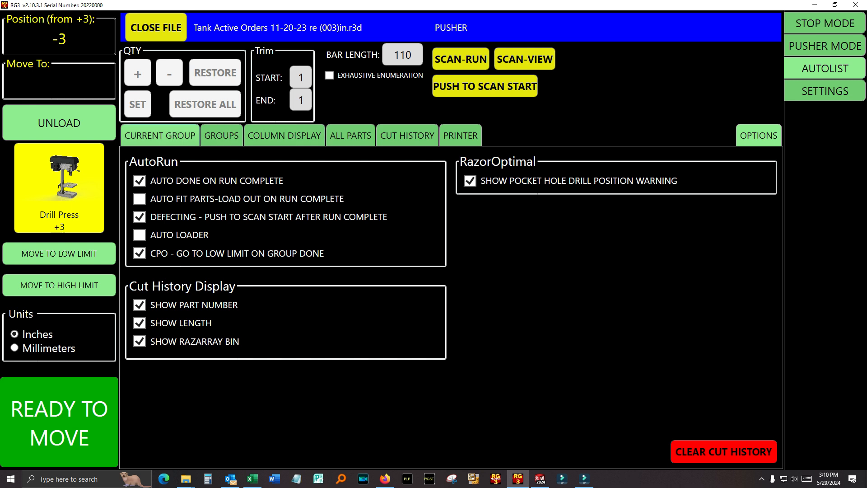
click(160, 136)
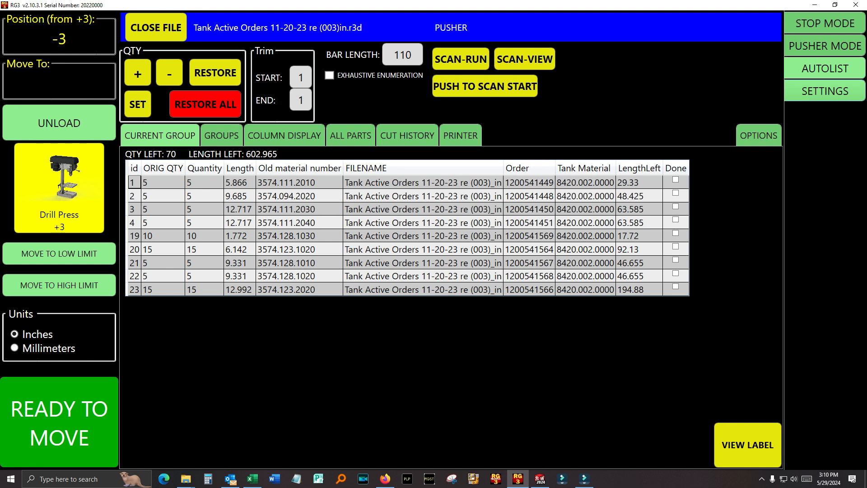
- Unlock the machine settings by entering the settings password, and close the updater window
click(825, 91)
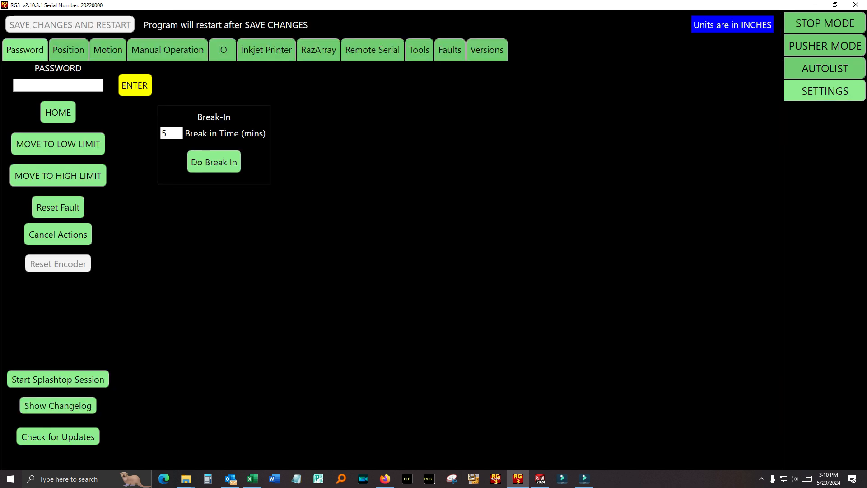
click(57, 85)
text(*****)
key(Return)
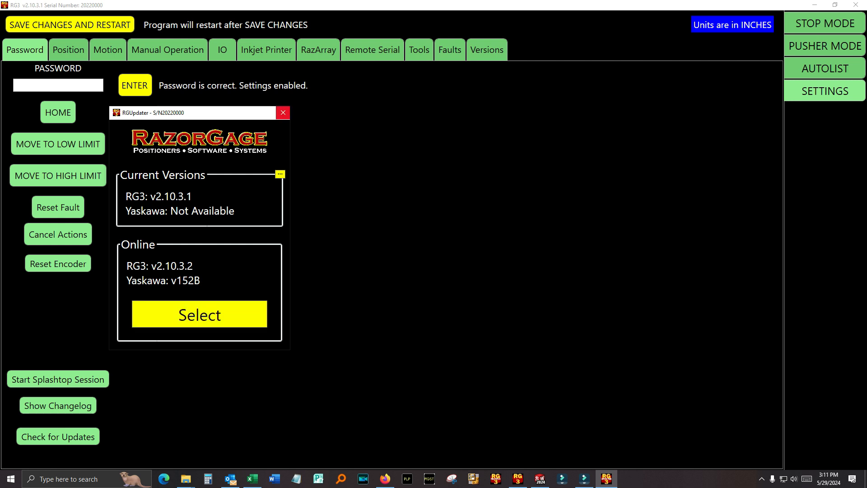
click(283, 113)
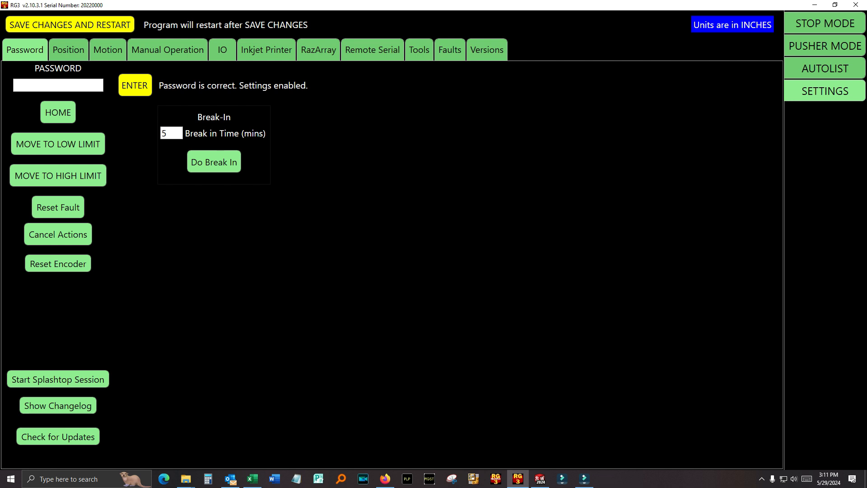
- Read through the RG3 changelog and close it
click(58, 406)
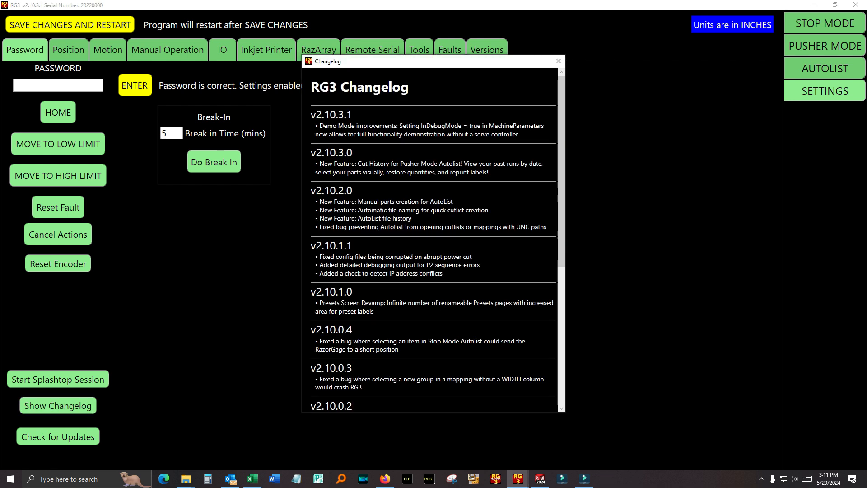
scroll(434, 239, down, 10)
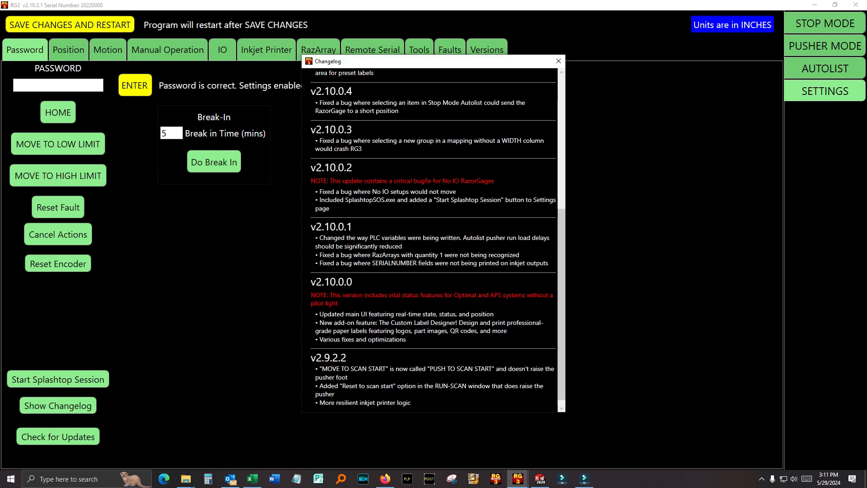
scroll(433, 240, up, 10)
click(559, 61)
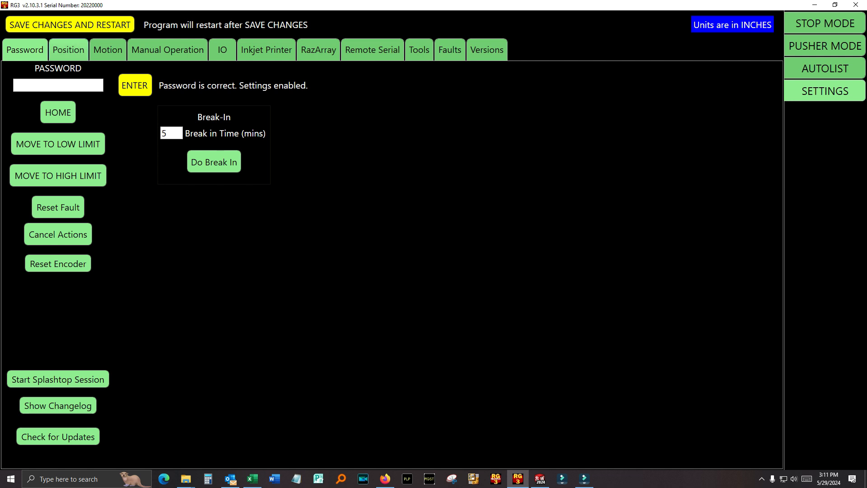
- Review the position calibration settings and the velocity, acceleration and deceleration of the Load and Unload motion profiles
click(68, 49)
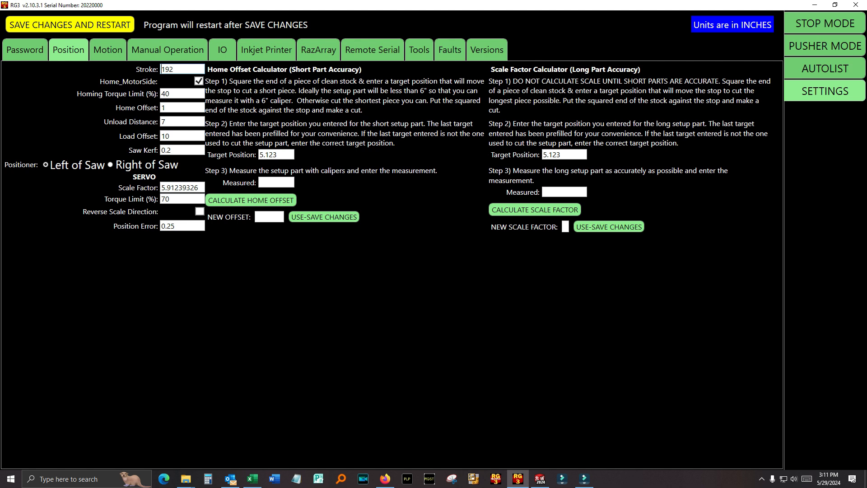
key(ctrl+Tab)
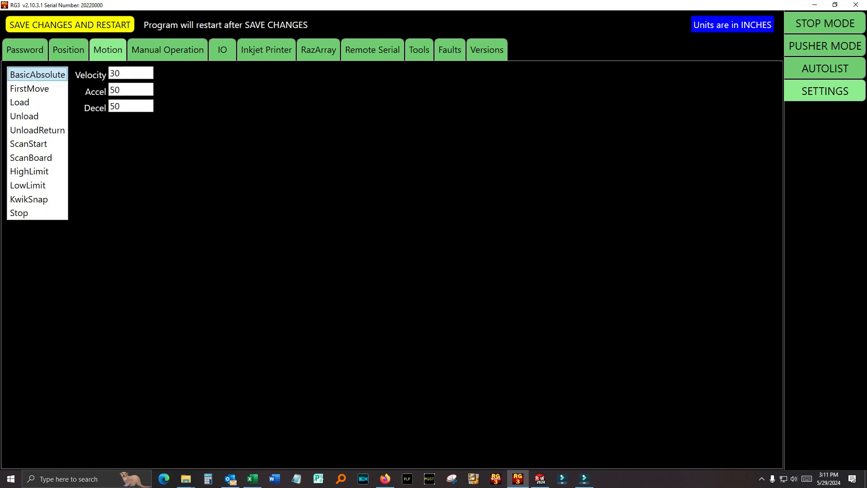
key(Down)
key(Down)
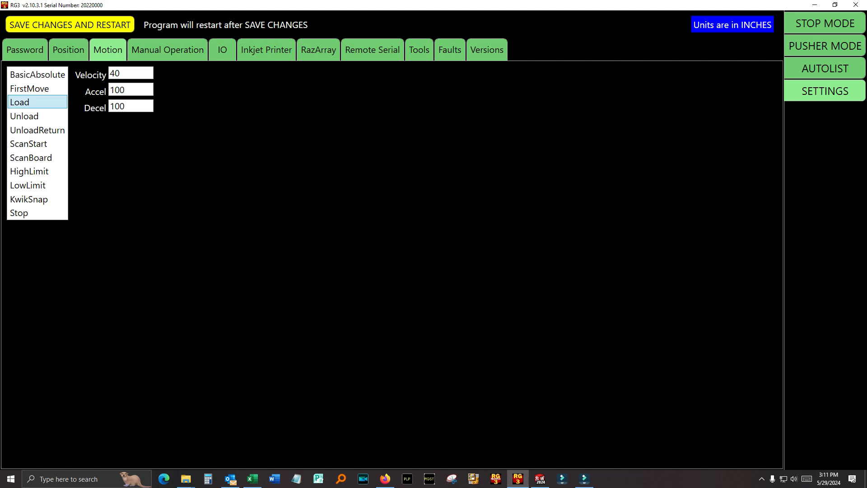
click(24, 116)
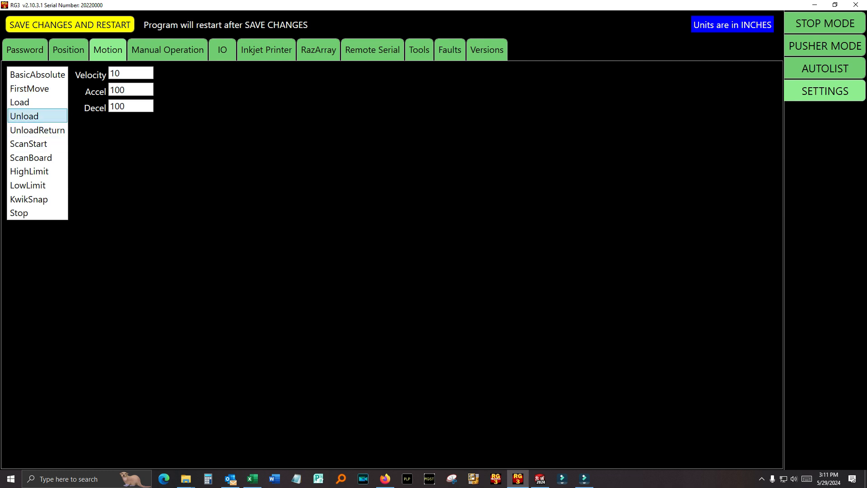
- Examine the manual operation page with its stop movement keypad and saw operations
click(167, 50)
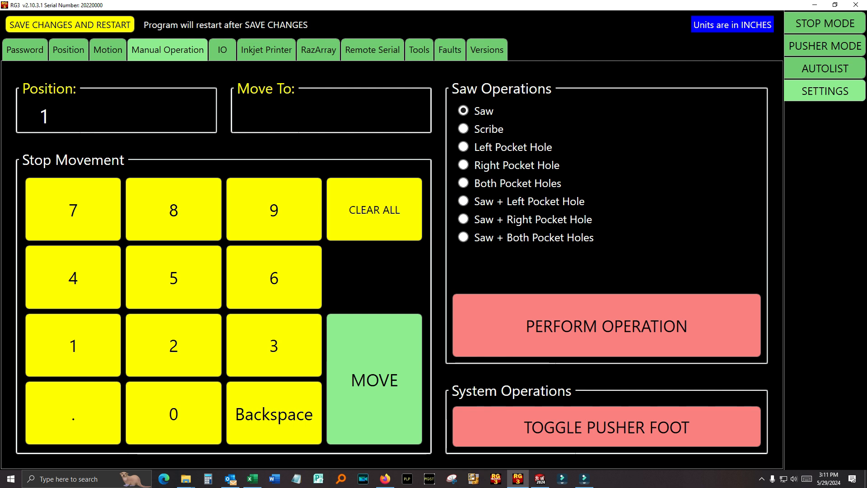
click(374, 210)
click(173, 209)
- Compare the System, BMI and No IO configurations, leaving the IO type set to BMI
click(222, 49)
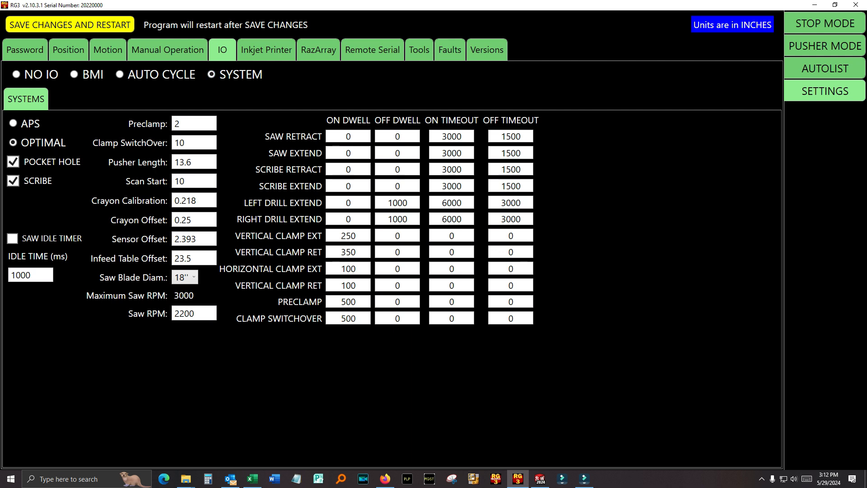
click(74, 74)
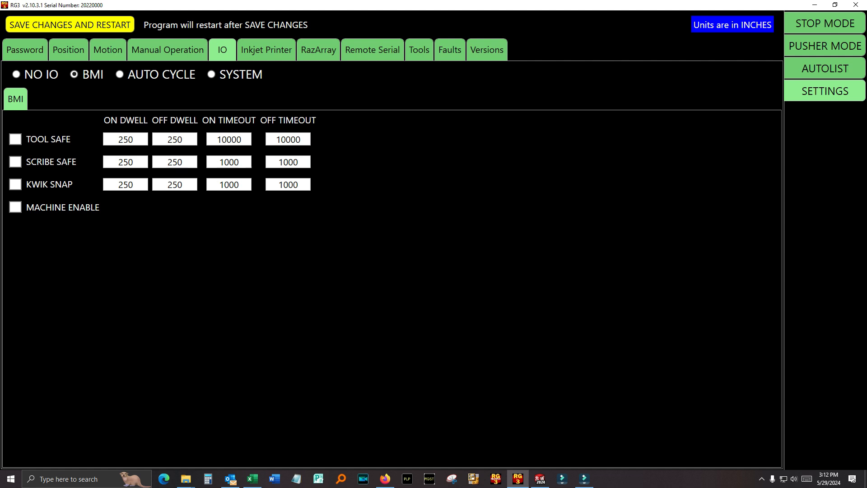
click(16, 74)
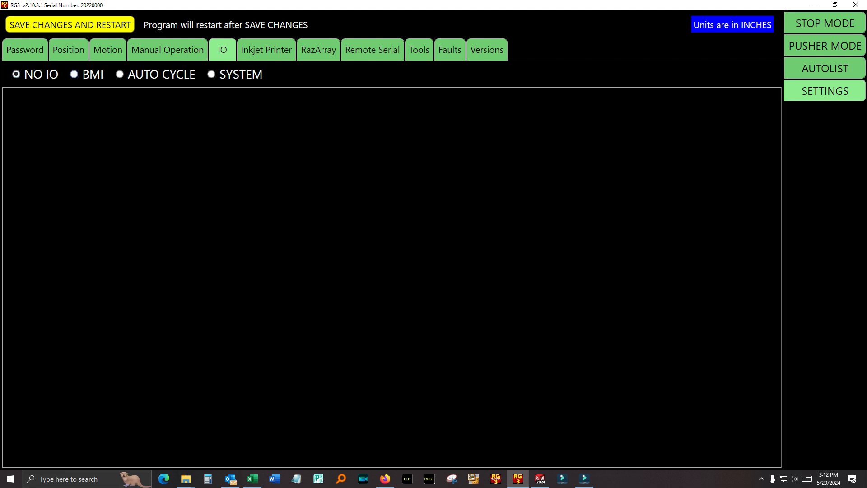
click(74, 74)
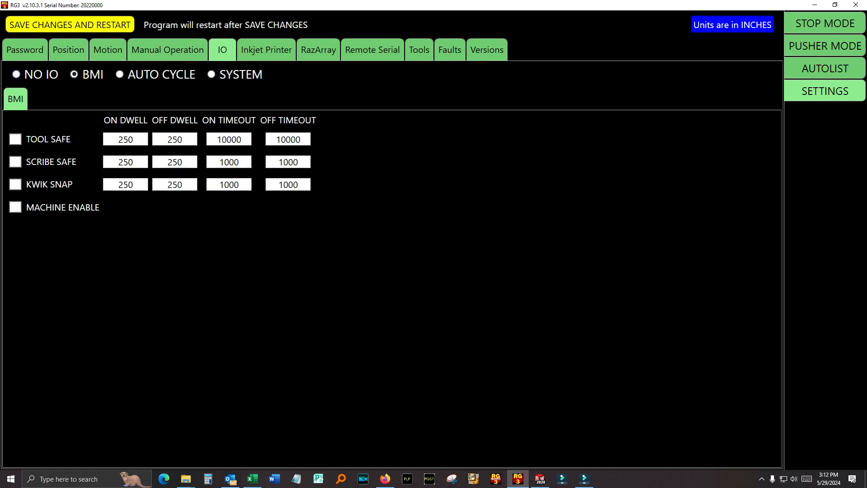
- Review the inkjet printer's settings and test pages
click(267, 50)
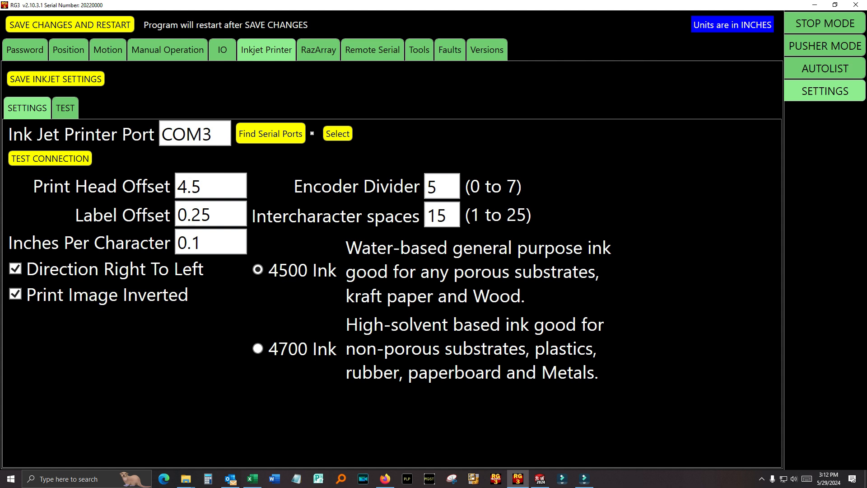
click(65, 108)
click(27, 108)
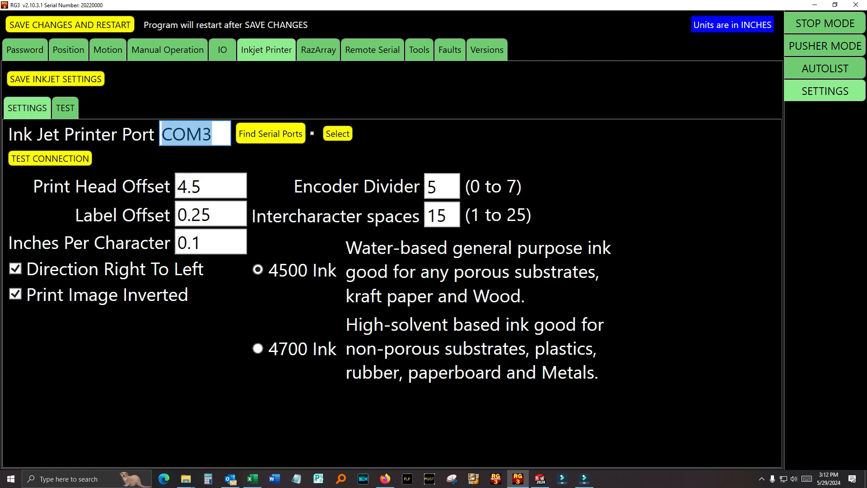
- Review the RazArray, Remote Serial, Tools, Faults and Versions settings pages
click(319, 50)
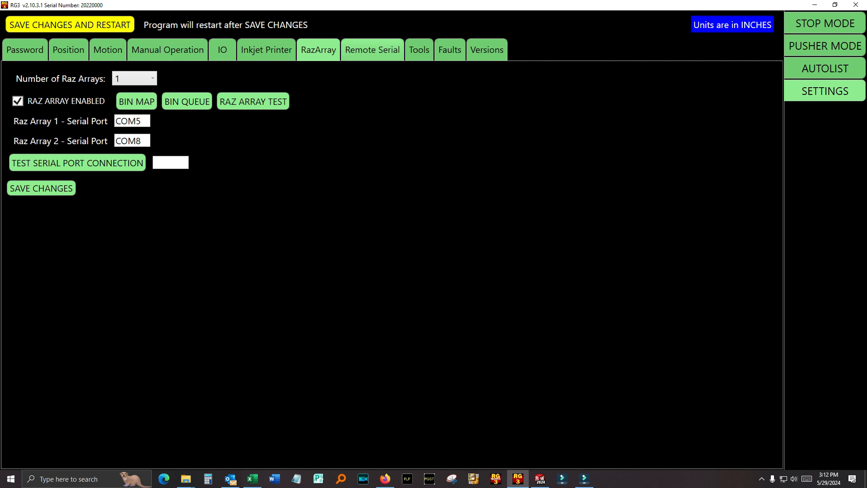
click(372, 51)
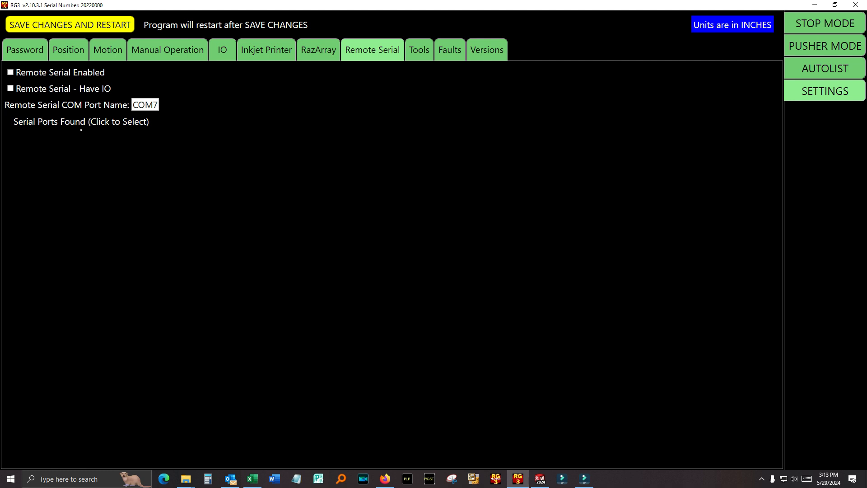
click(420, 50)
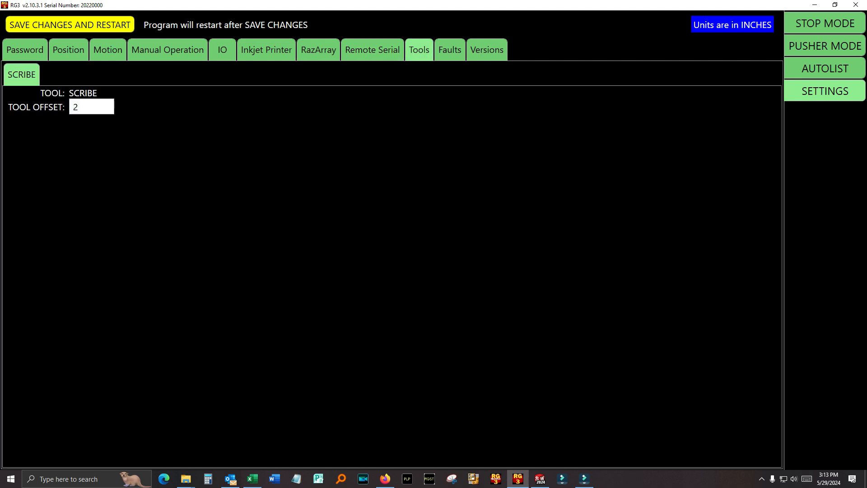
click(450, 50)
click(487, 50)
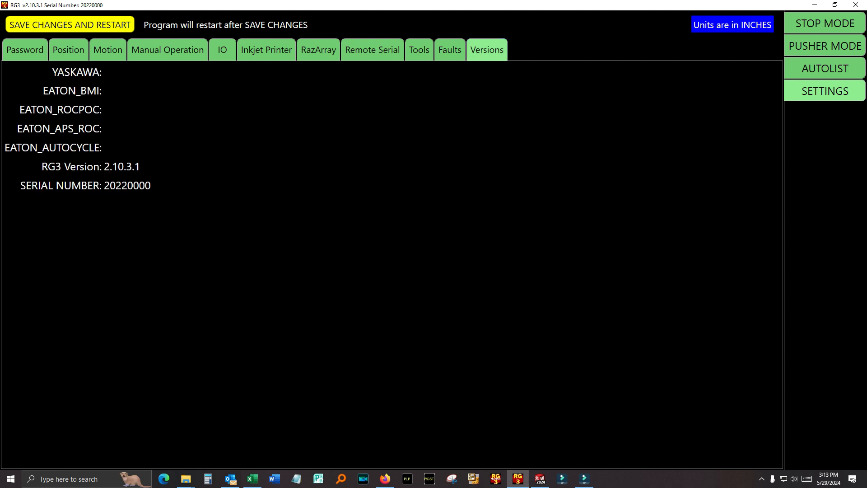
- Return to stop mode, set the current offset to None and bring back the numeric keypad
click(825, 91)
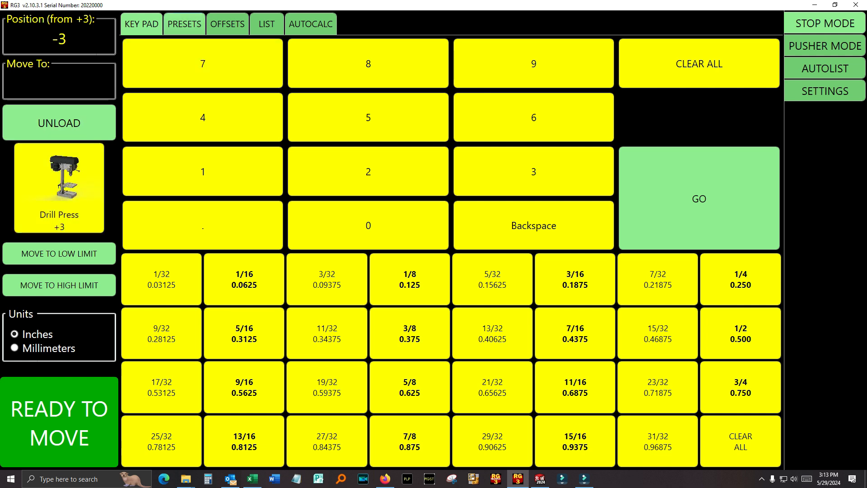
click(227, 24)
click(152, 50)
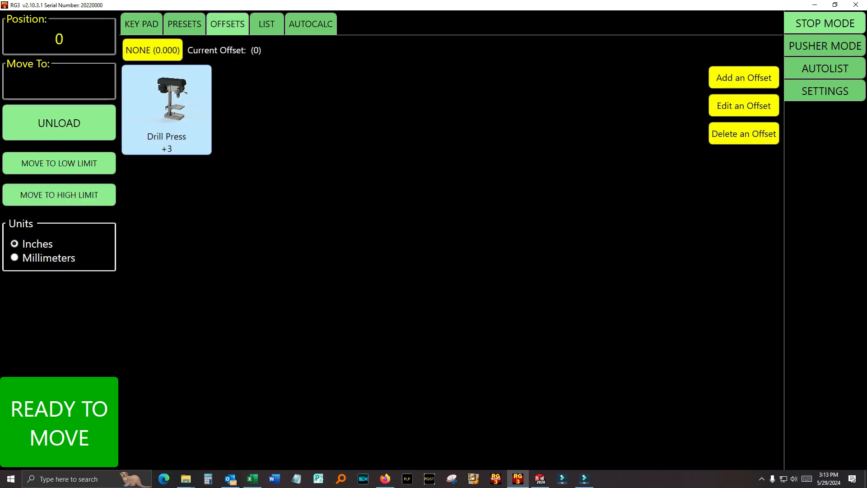
click(141, 24)
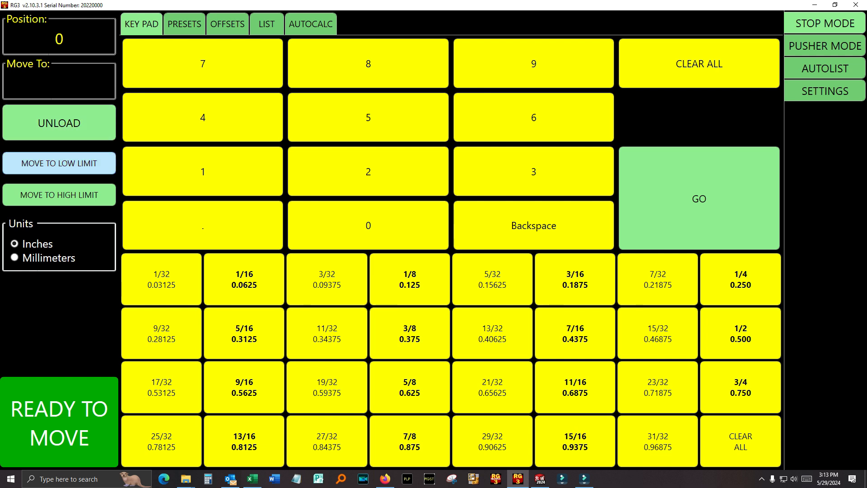